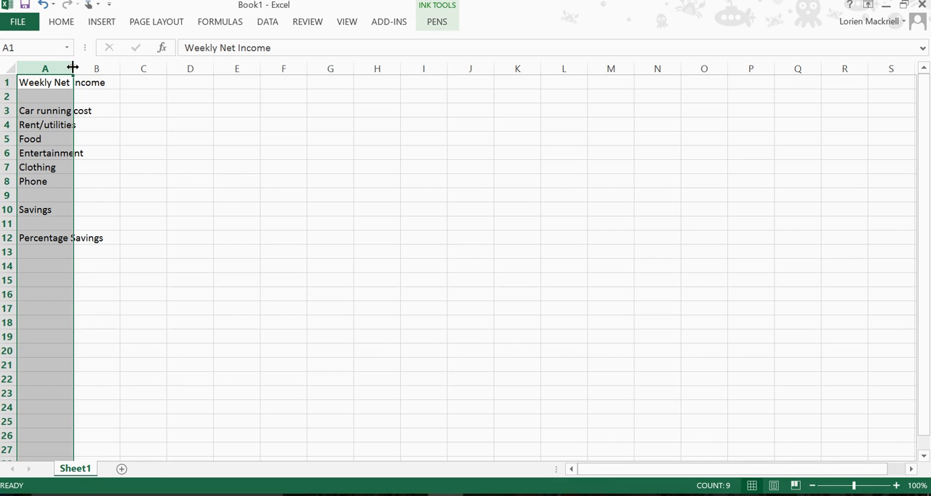
Widen column A so that its longest labels, such as Weekly Net Income and Percentage Savings, fit inside the column
{"action": "right_click", "coordinate": [74, 66]}
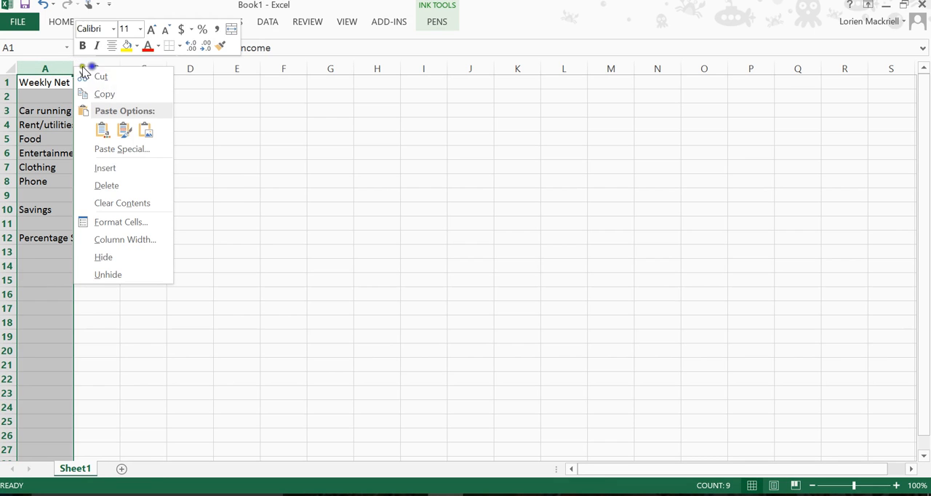
{"action": "key", "text": "Escape"}
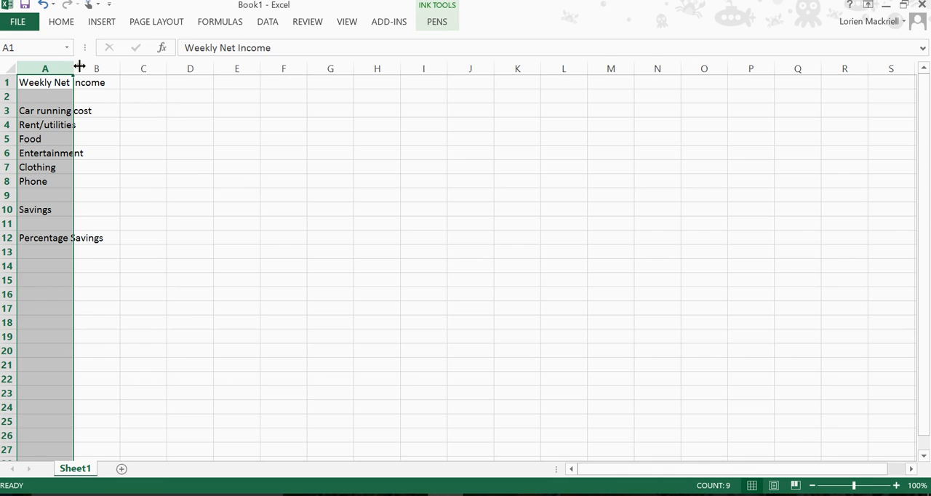
{"action": "left_click_drag", "start_coordinate": [75, 66], "coordinate": [117, 67]}
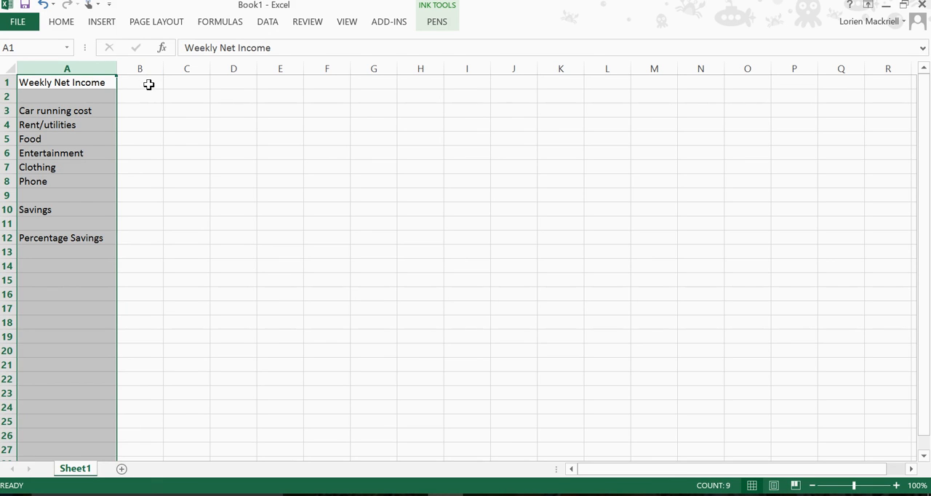
Enter 900 as the weekly net income in B1, and 200 each for car running cost in B3 and rent/utilities in B4
{"action": "left_click", "coordinate": [146, 83]}
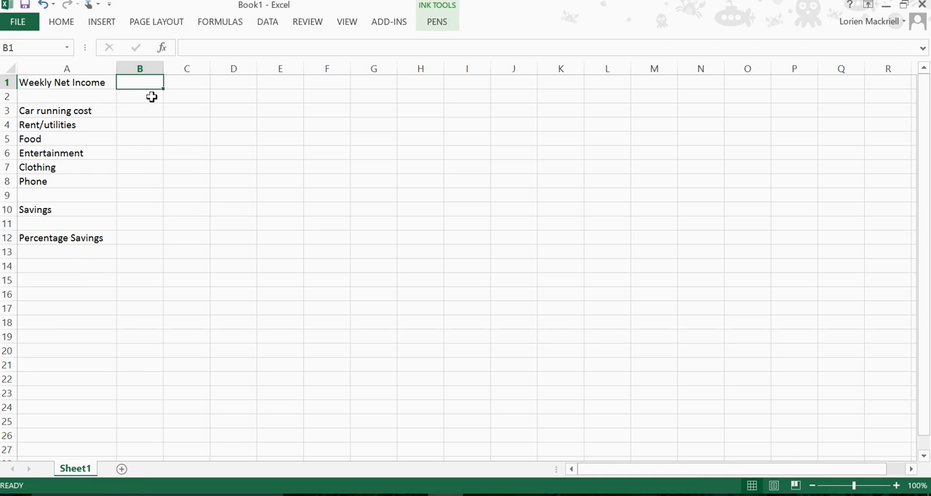
{"action": "type", "text": "900"}
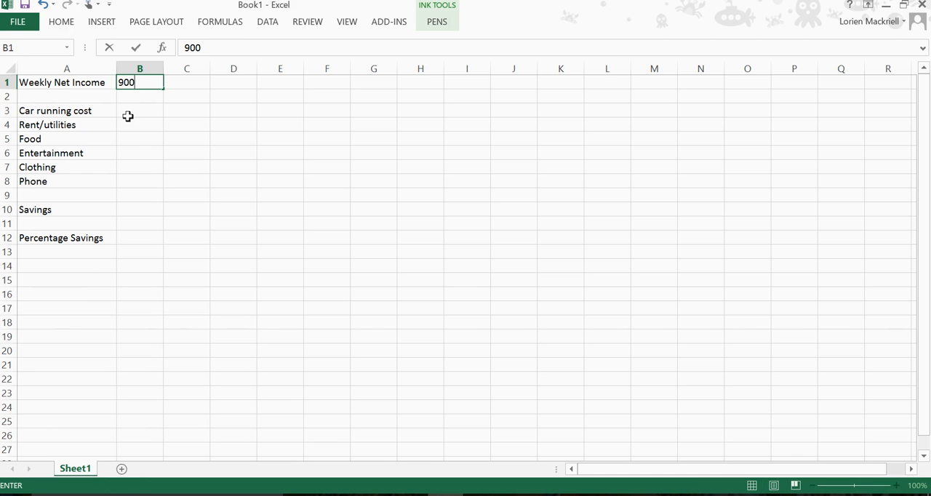
{"action": "left_click", "coordinate": [135, 113]}
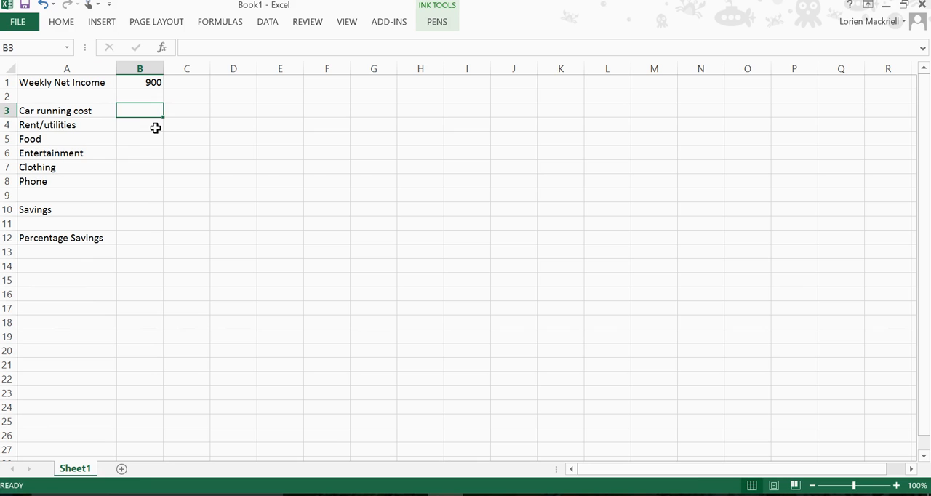
{"action": "type", "text": "200"}
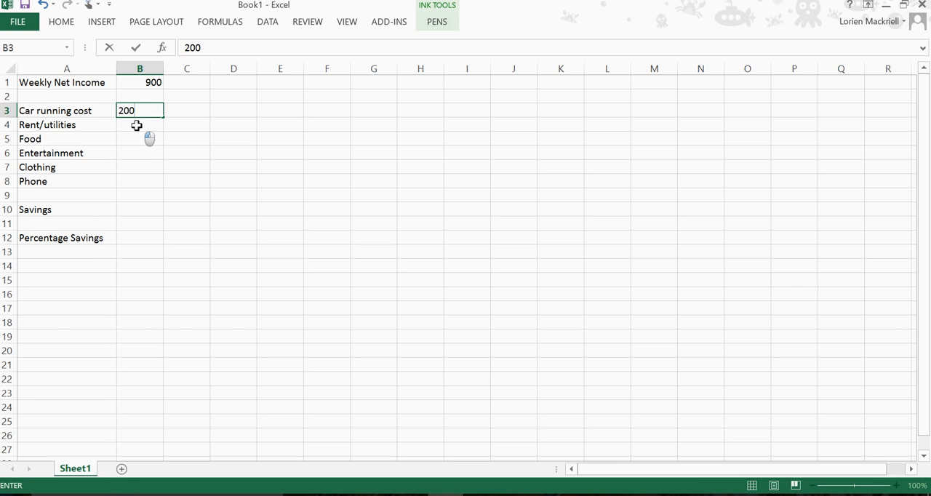
{"action": "left_click", "coordinate": [158, 125]}
{"action": "type", "text": "200"}
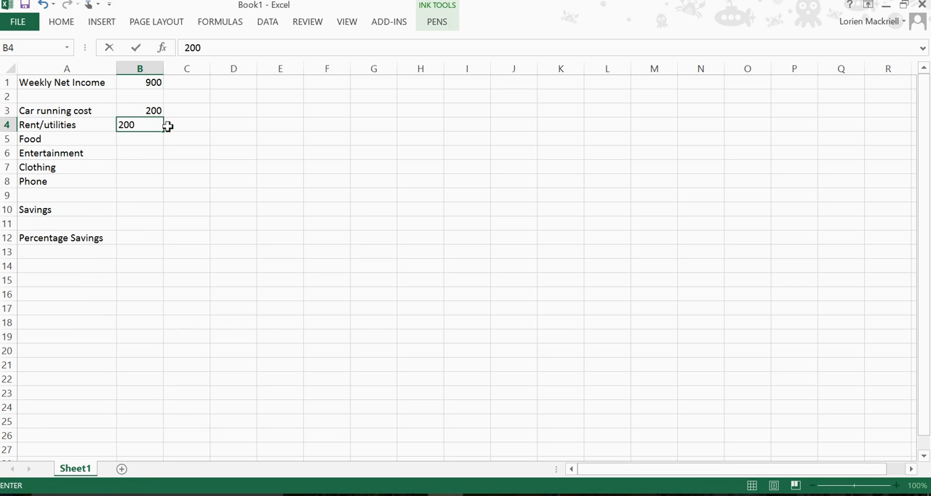
Enter the remaining expenses in B5 to B8: 100 for food, 50 for entertainment, 60 for clothing and 30 for phone
{"action": "left_click", "coordinate": [147, 139]}
{"action": "type", "text": "100"}
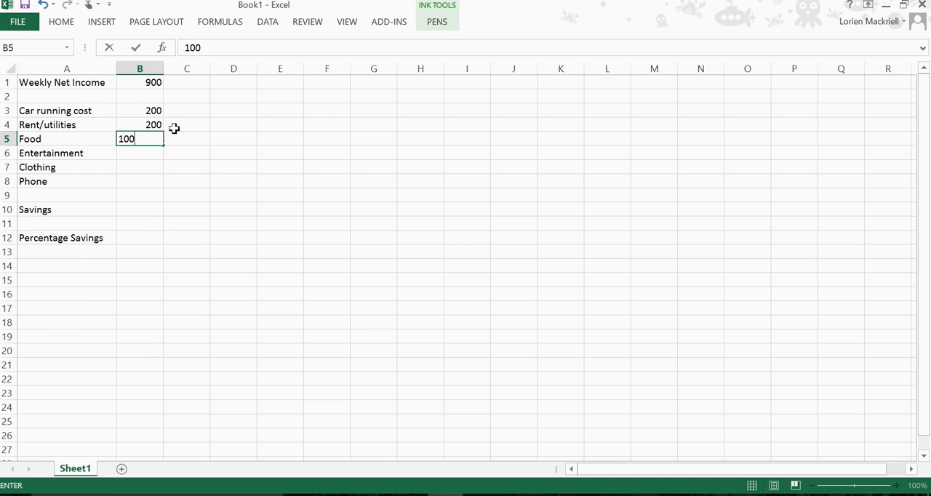
{"action": "left_click", "coordinate": [160, 154]}
{"action": "type", "text": "50"}
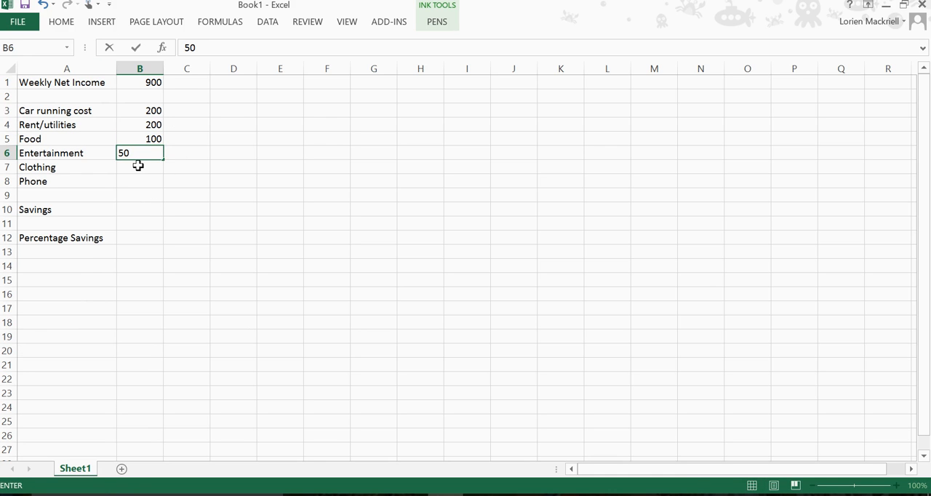
{"action": "left_click", "coordinate": [138, 166]}
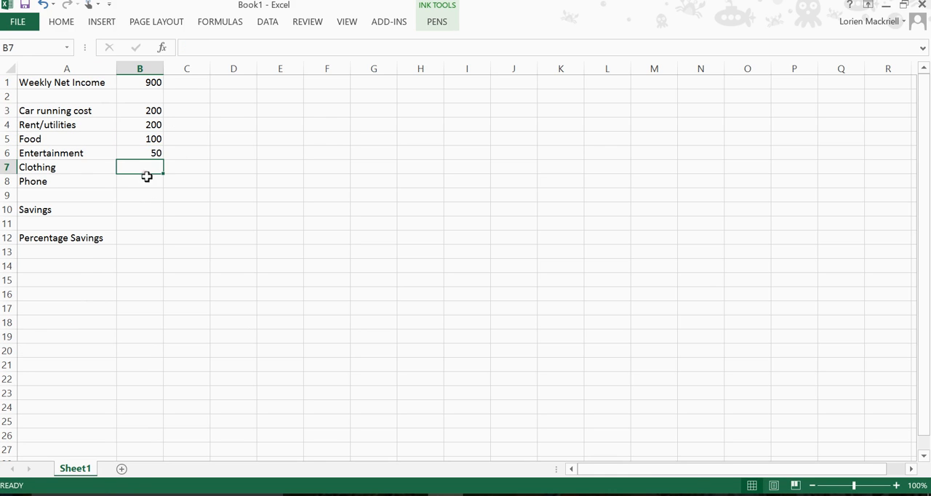
{"action": "type", "text": "60"}
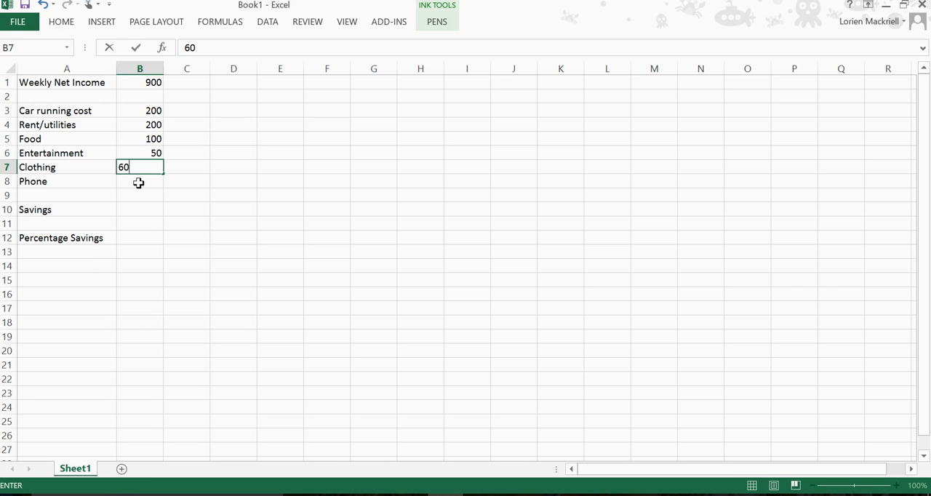
{"action": "left_click", "coordinate": [139, 184]}
{"action": "type", "text": "30"}
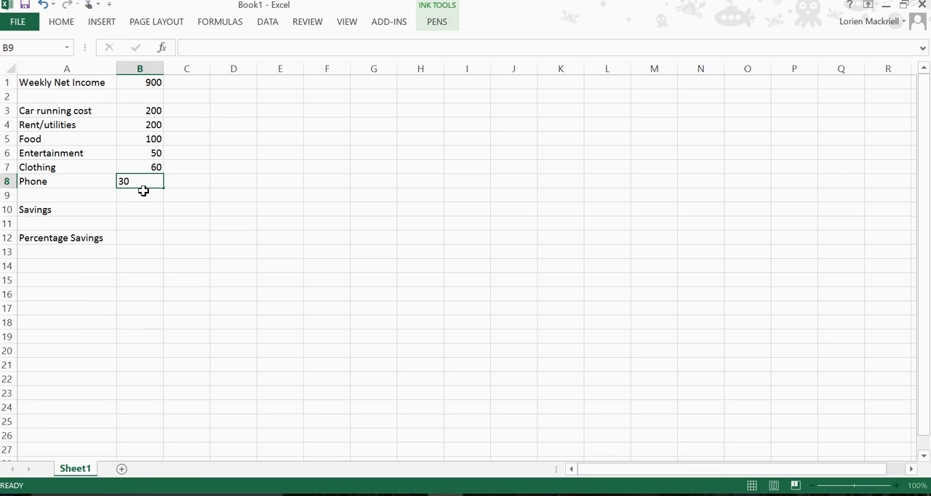
{"action": "left_click", "coordinate": [140, 191]}
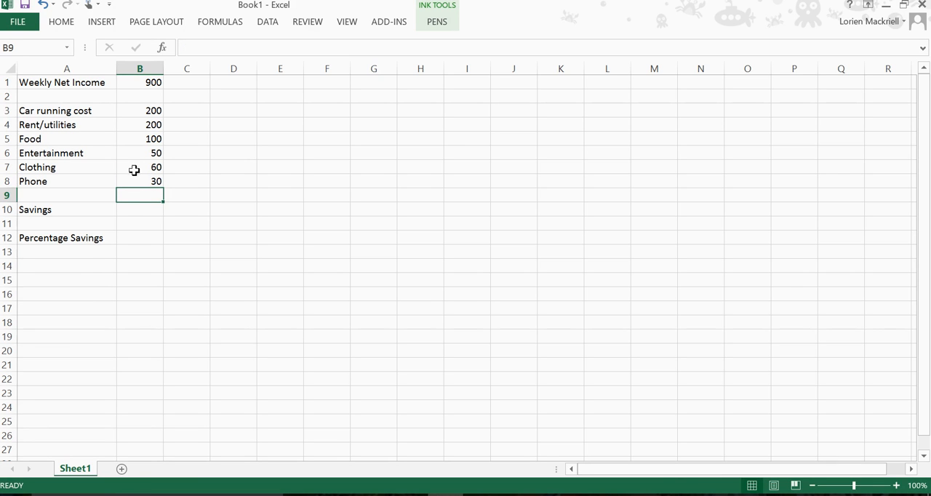
Calculate savings in B10 with the formula =B1-sum(B3:B8), subtracting all expenses from the weekly net income
{"action": "key", "text": "Down"}
{"action": "key", "text": "Down"}
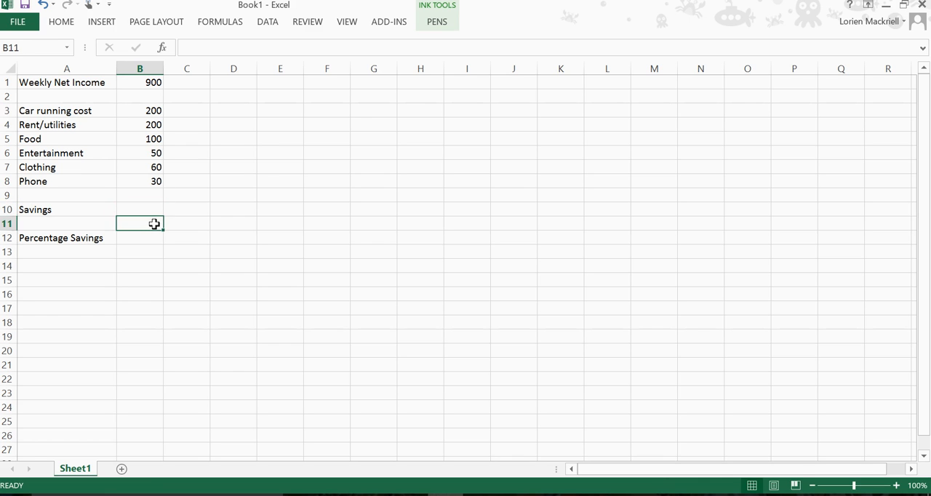
{"action": "key", "text": "Up"}
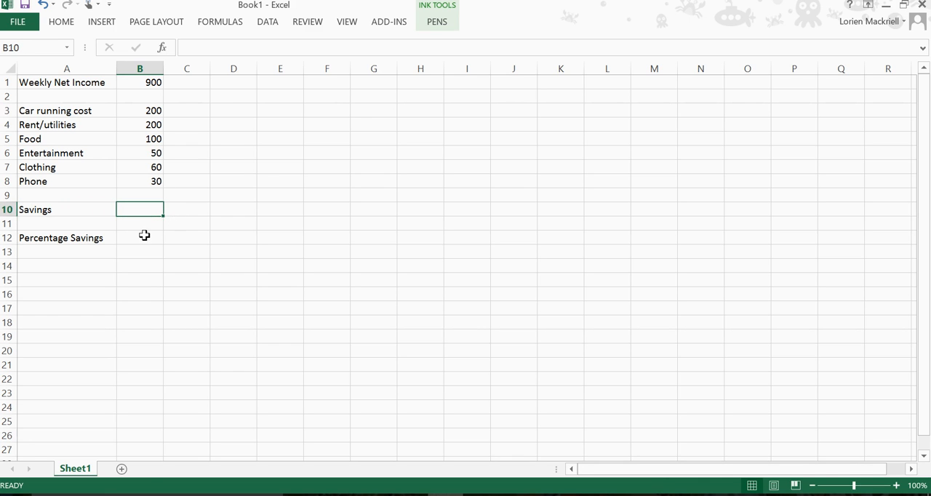
{"action": "type", "text": "="}
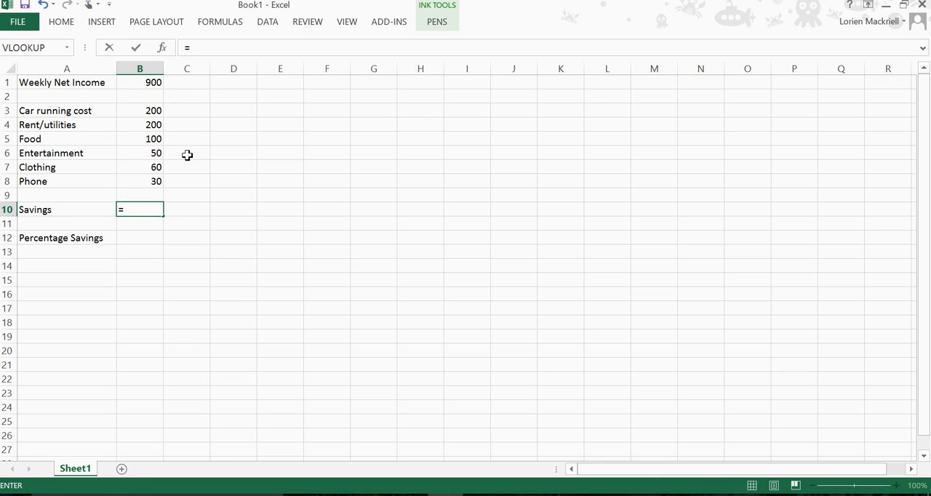
{"action": "left_click", "coordinate": [146, 82]}
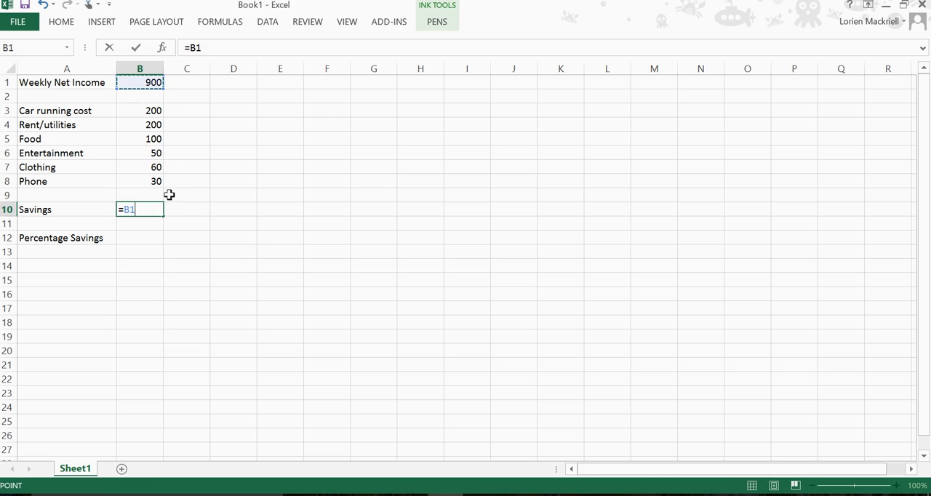
{"action": "type", "text": "-"}
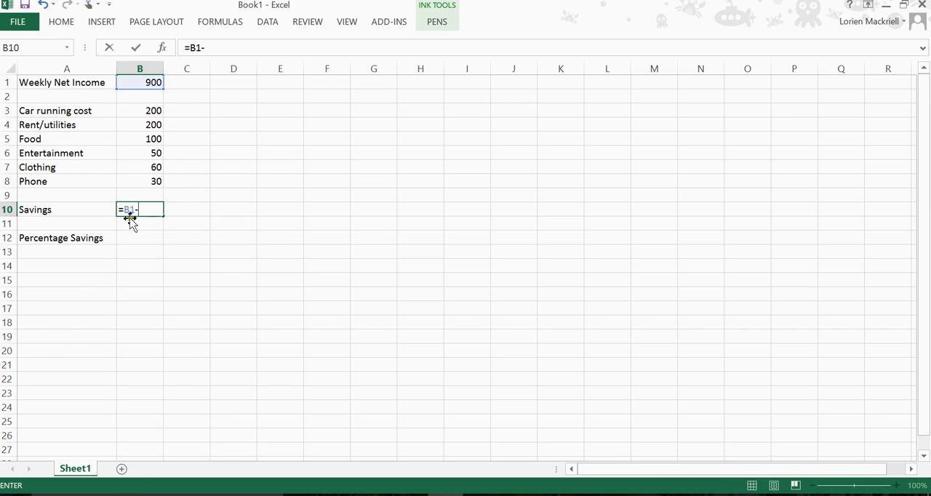
{"action": "type", "text": "sum"}
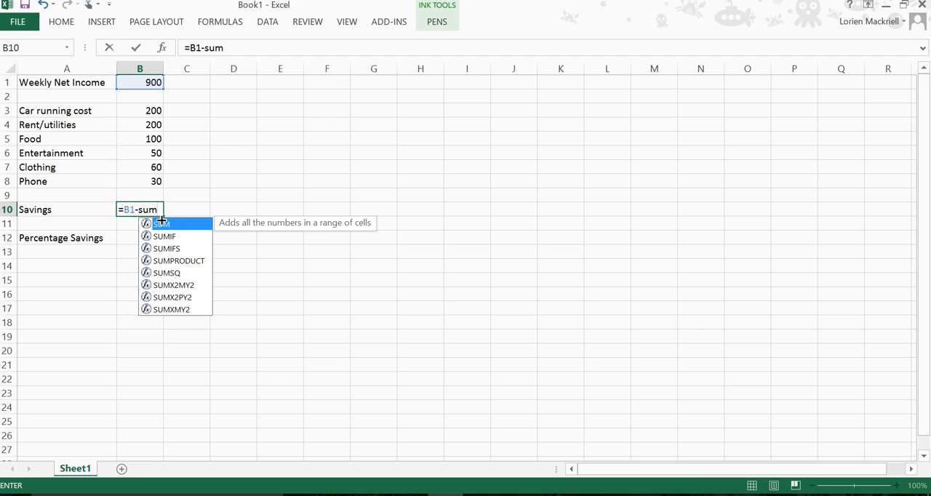
{"action": "type", "text": "("}
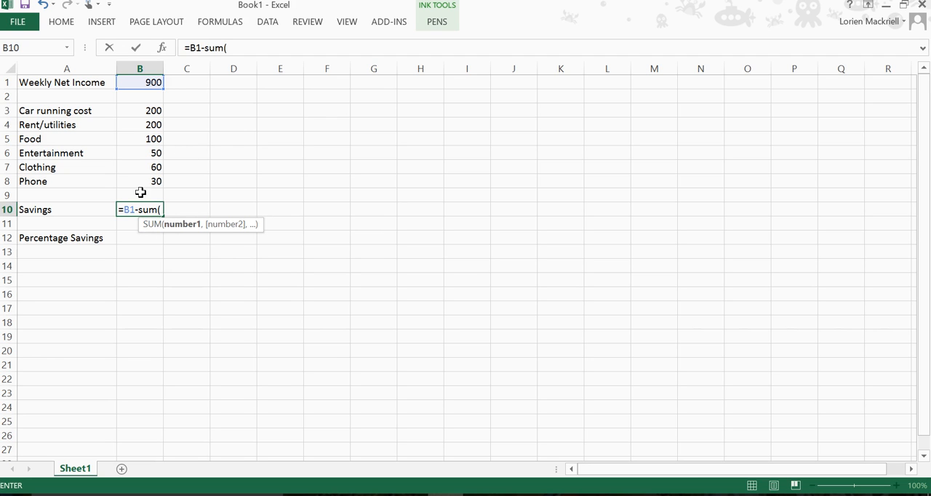
{"action": "left_click_drag", "start_coordinate": [140, 109], "coordinate": [145, 181]}
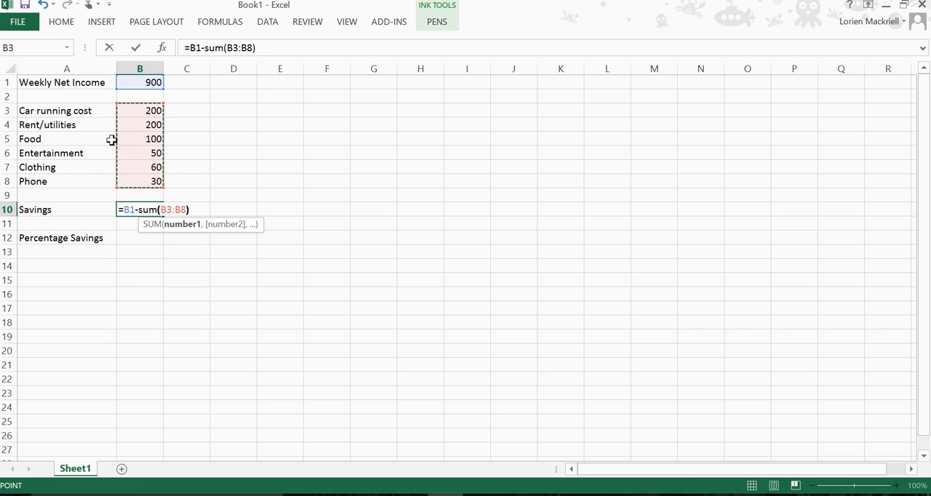
{"action": "type", "text": ")"}
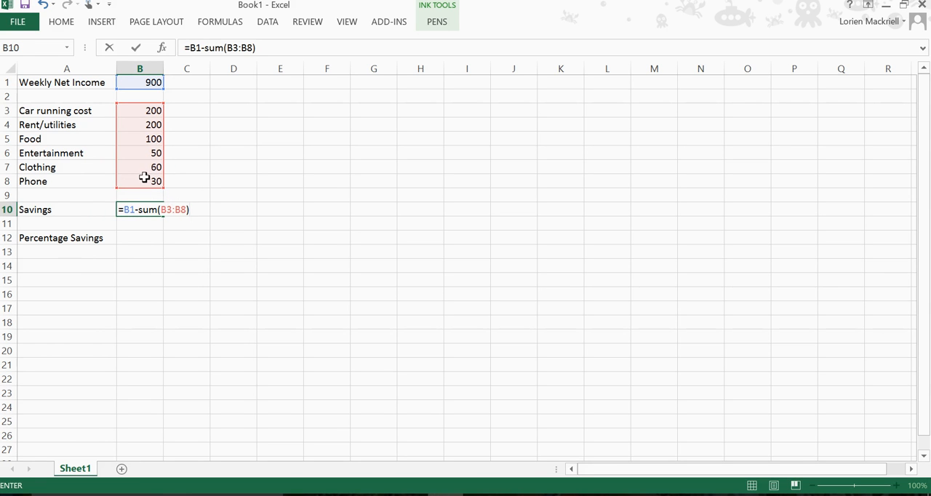
{"action": "key", "text": "Return"}
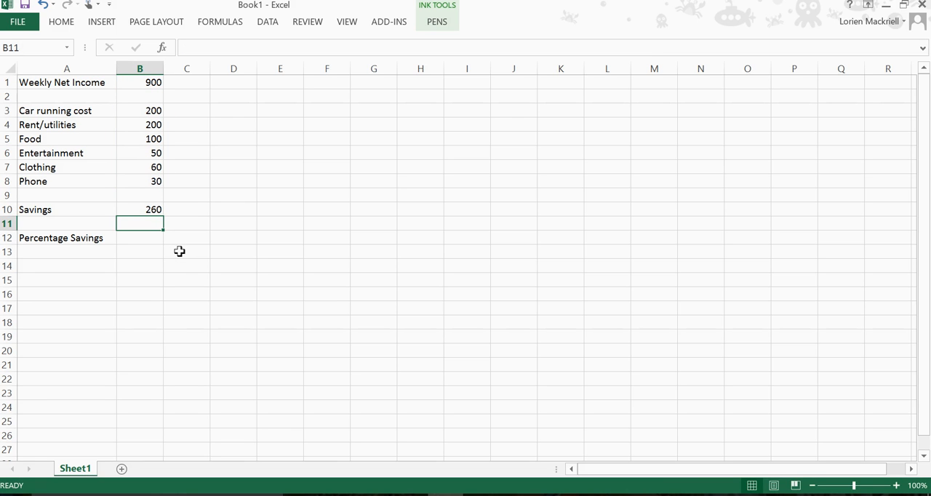
Try to enter the percentage savings formula in B12 as =B10/B1), dividing savings by weekly net income
{"action": "key", "text": "Return"}
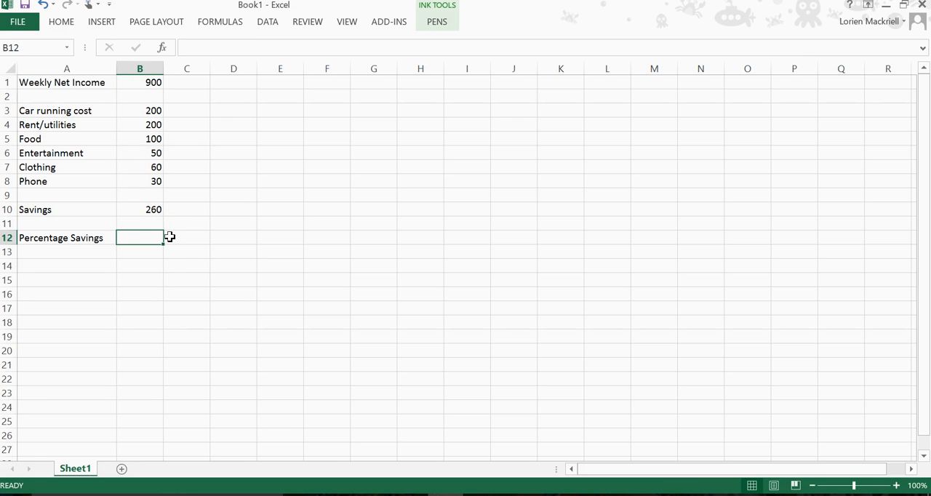
{"action": "left_click", "coordinate": [142, 210]}
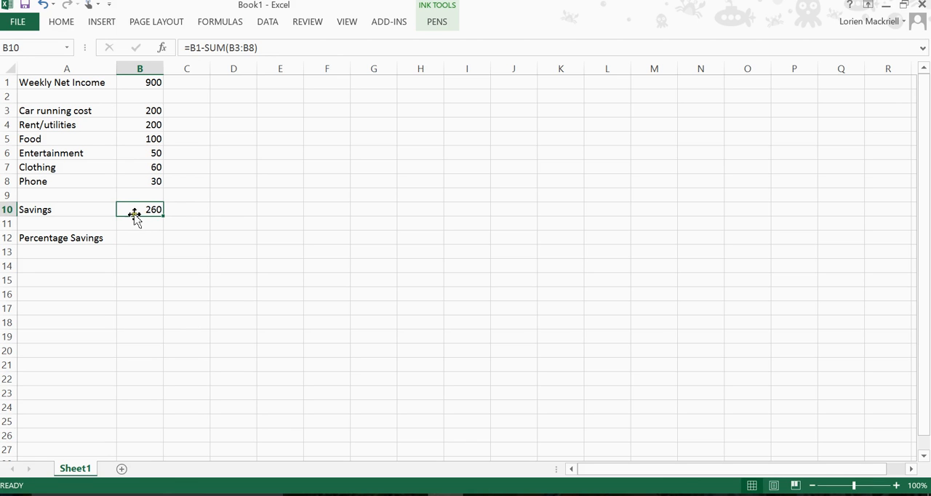
{"action": "left_click", "coordinate": [132, 240]}
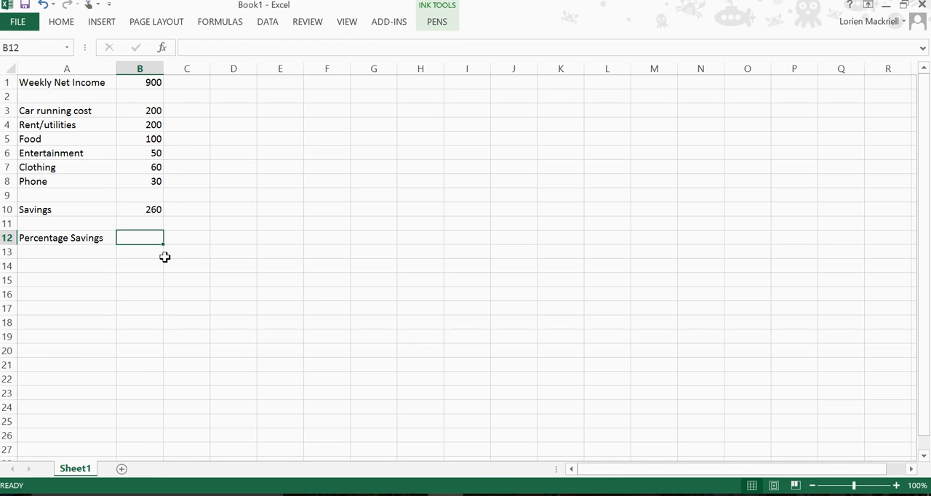
{"action": "type", "text": "="}
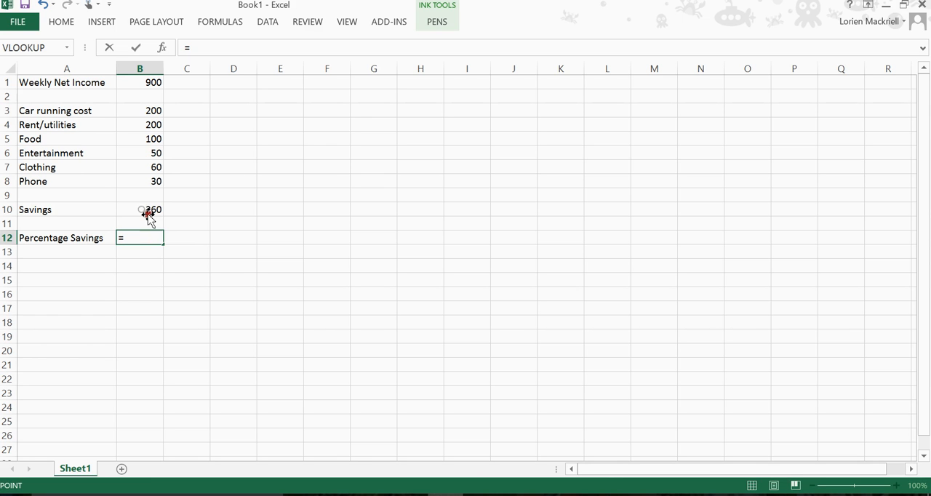
{"action": "left_click", "coordinate": [146, 213]}
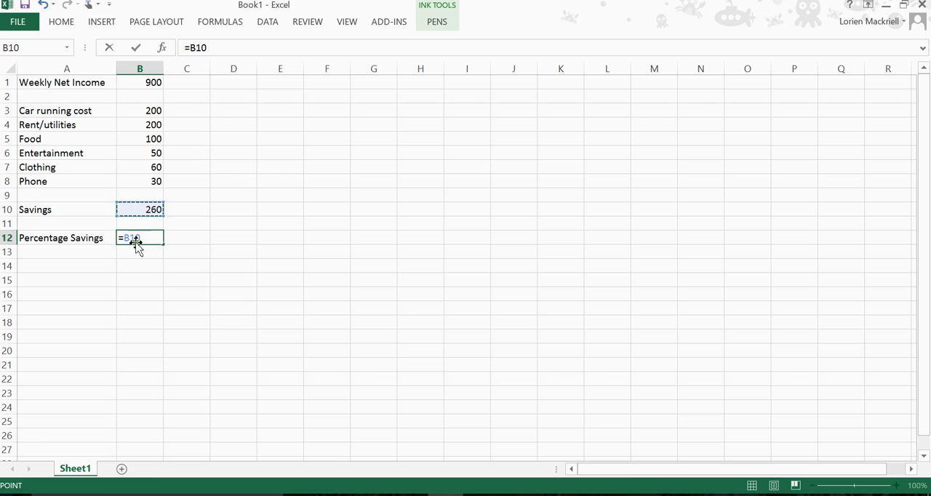
{"action": "type", "text": "/"}
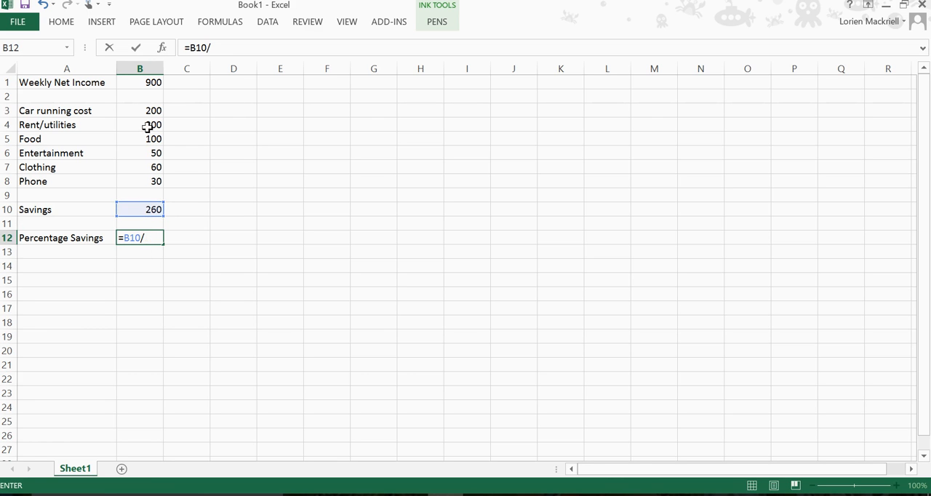
{"action": "left_click", "coordinate": [140, 80]}
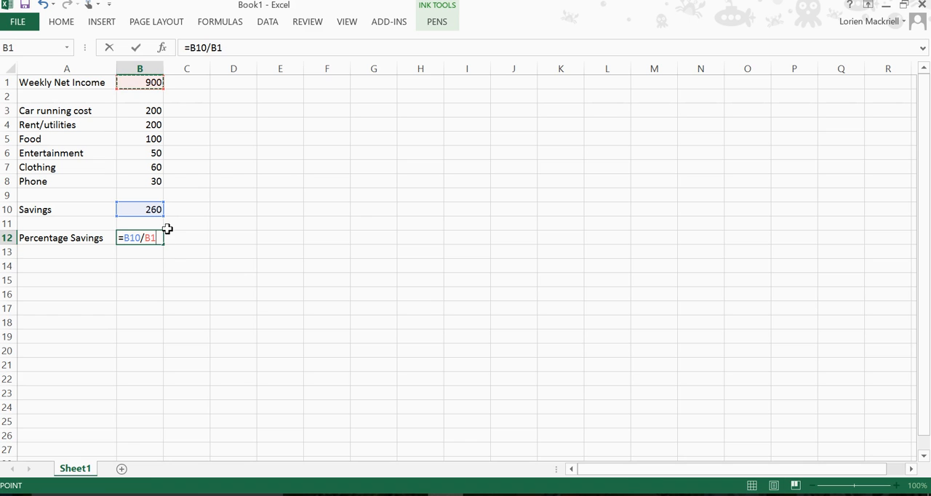
{"action": "type", "text": ")"}
{"action": "key", "text": "Return"}
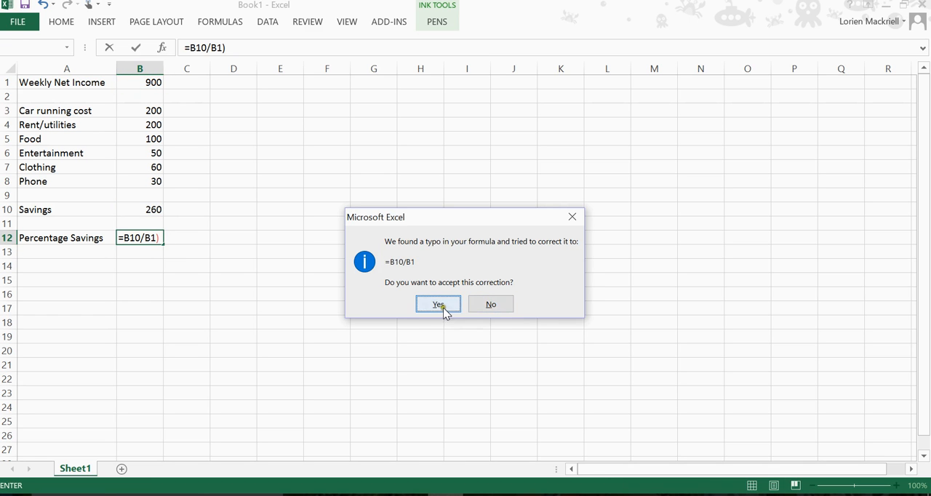
Reject the suggested correction and change the percentage savings formula in B12 to =(B10/B1)*100
{"action": "left_click", "coordinate": [492, 306]}
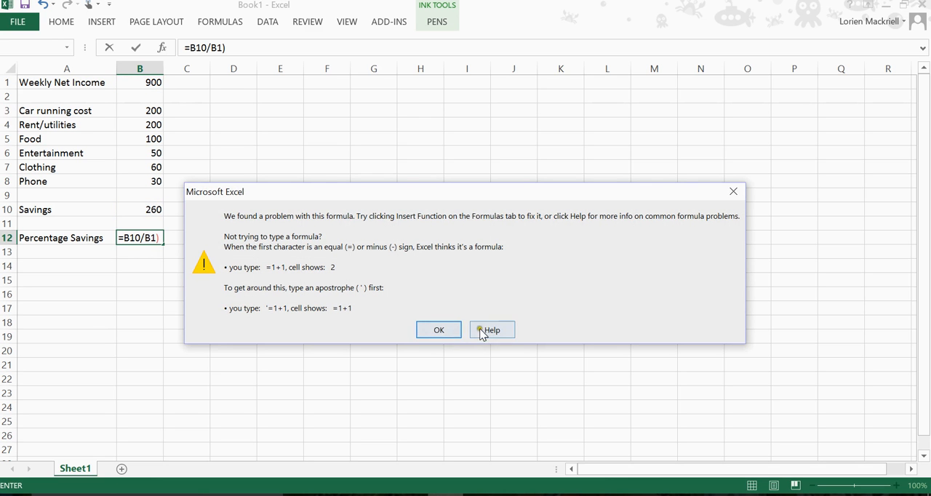
{"action": "left_click", "coordinate": [734, 191]}
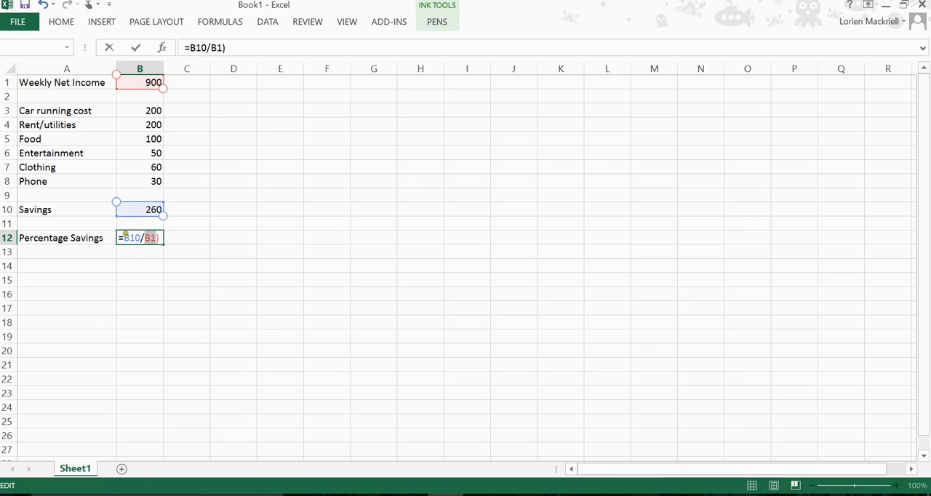
{"action": "left_click", "coordinate": [156, 234]}
{"action": "type", "text": "("}
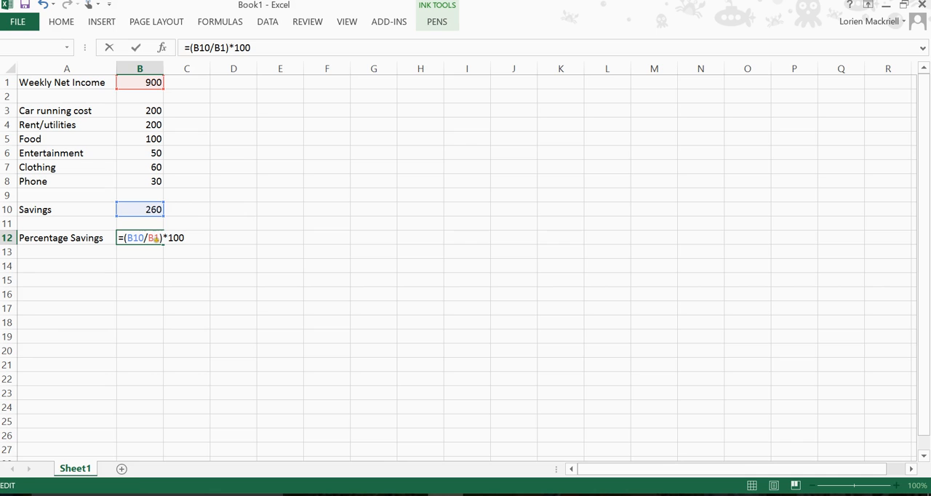
{"action": "key", "text": "Return"}
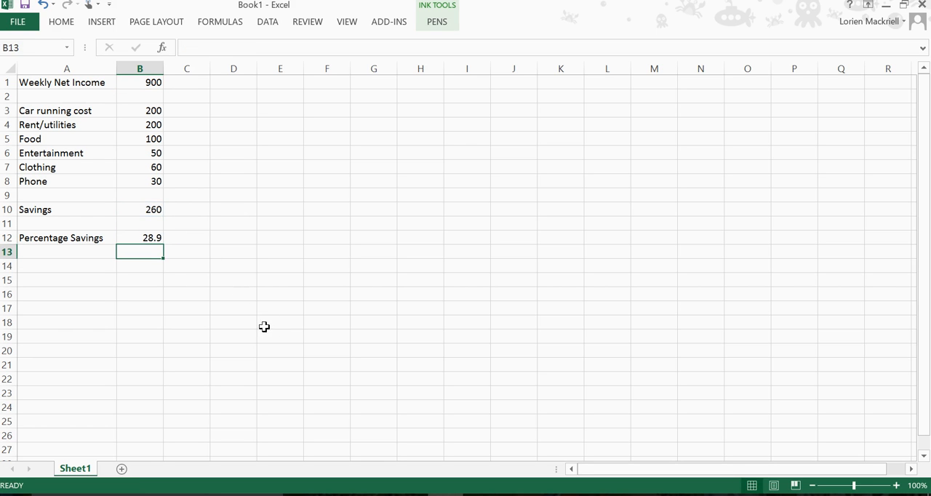
Format the percentage savings result in B12 to display as a whole number without decimal places
{"action": "left_click", "coordinate": [134, 238]}
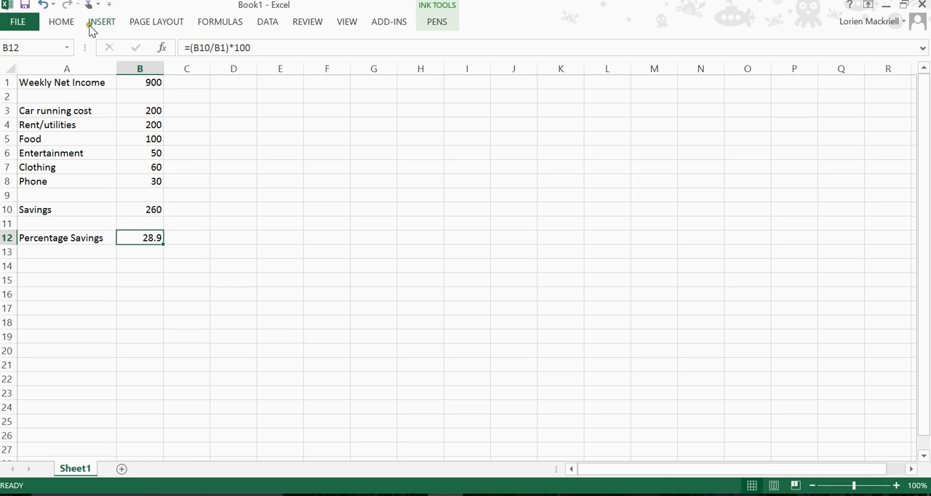
{"action": "left_click", "coordinate": [63, 22]}
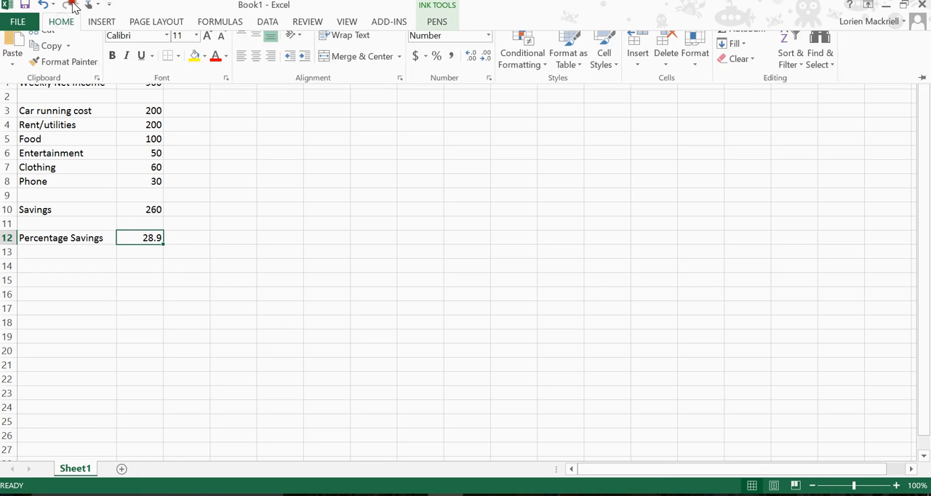
{"action": "left_click", "coordinate": [471, 67]}
{"action": "left_click", "coordinate": [471, 68]}
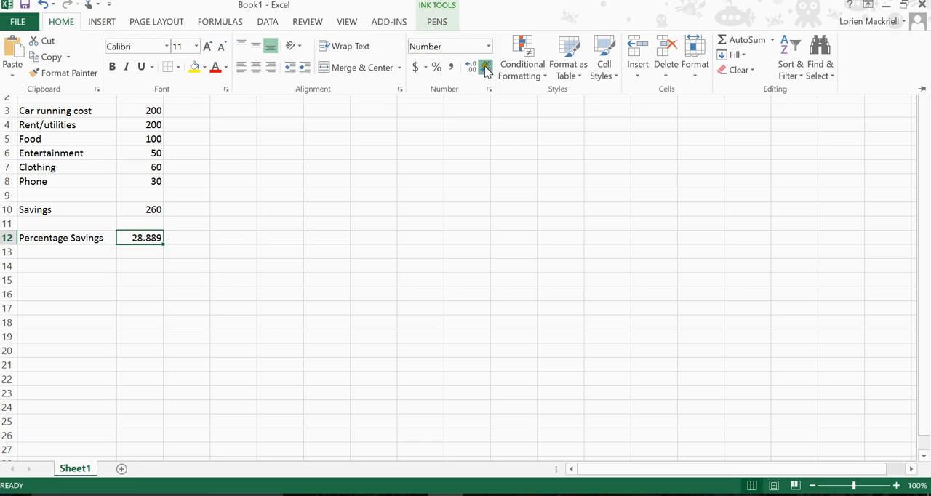
{"action": "left_click", "coordinate": [484, 68]}
{"action": "left_click", "coordinate": [484, 68]}
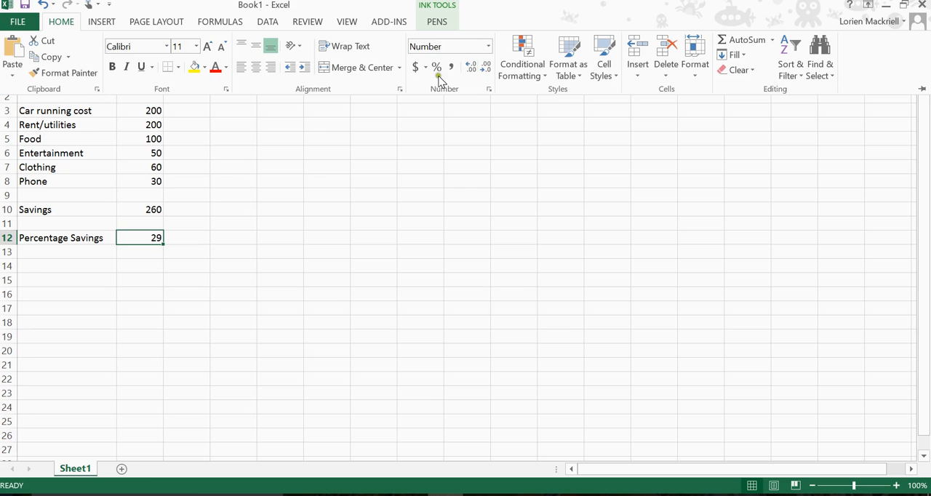
Set the clothing expense in B7 to 40 to test its effect on the savings
{"action": "left_click", "coordinate": [122, 200]}
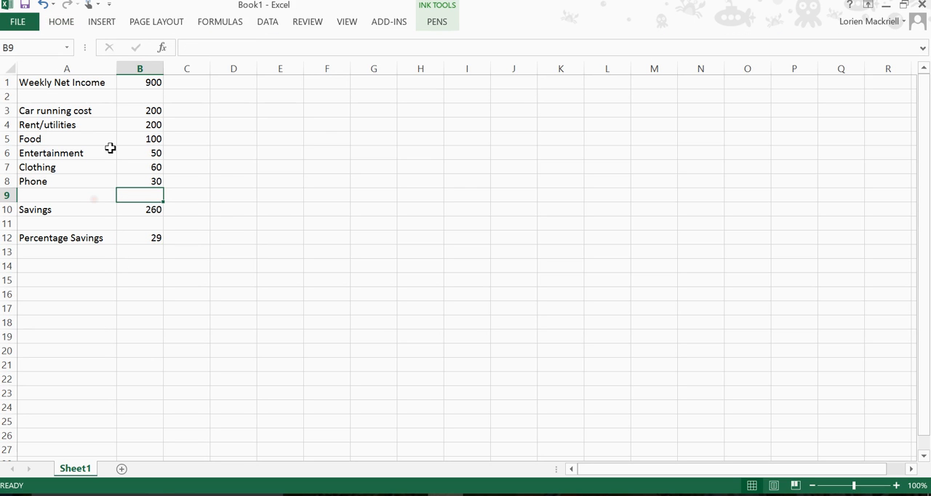
{"action": "left_click", "coordinate": [139, 240]}
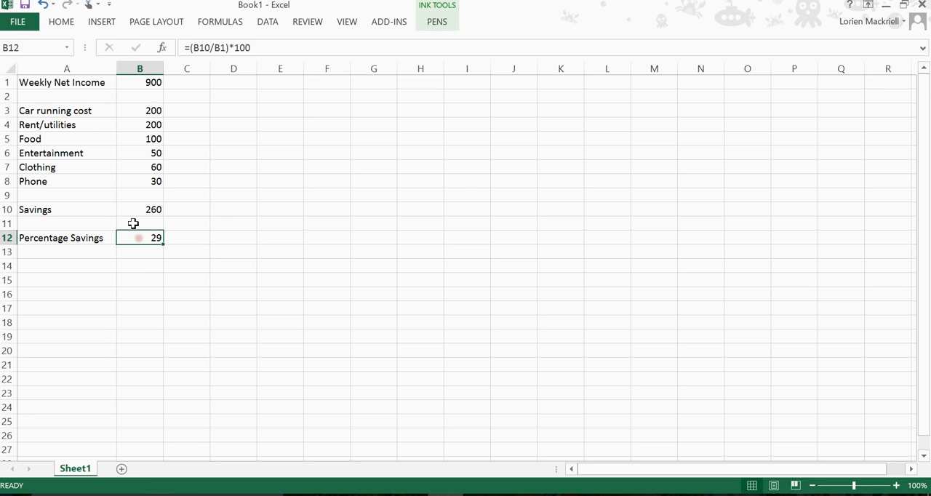
{"action": "key", "text": "Up"}
{"action": "key", "text": "Up"}
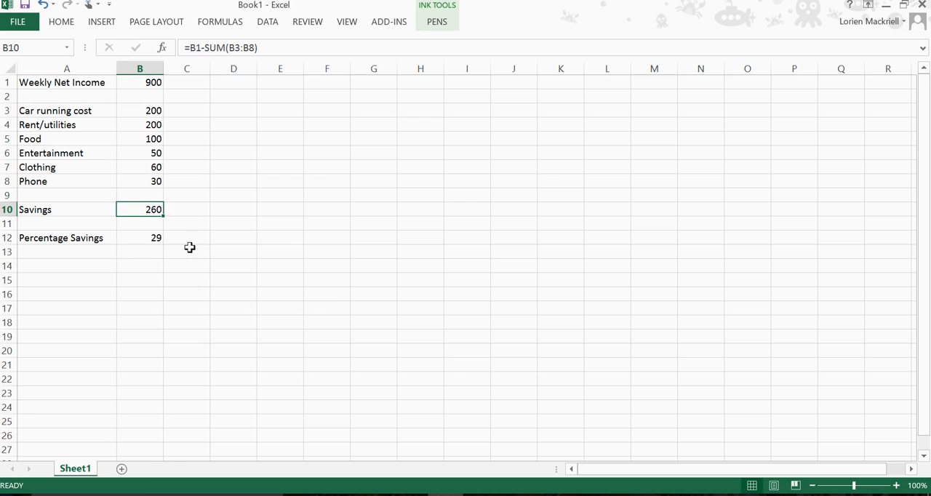
{"action": "key", "text": "Up"}
{"action": "key", "text": "Up"}
{"action": "key", "text": "Up"}
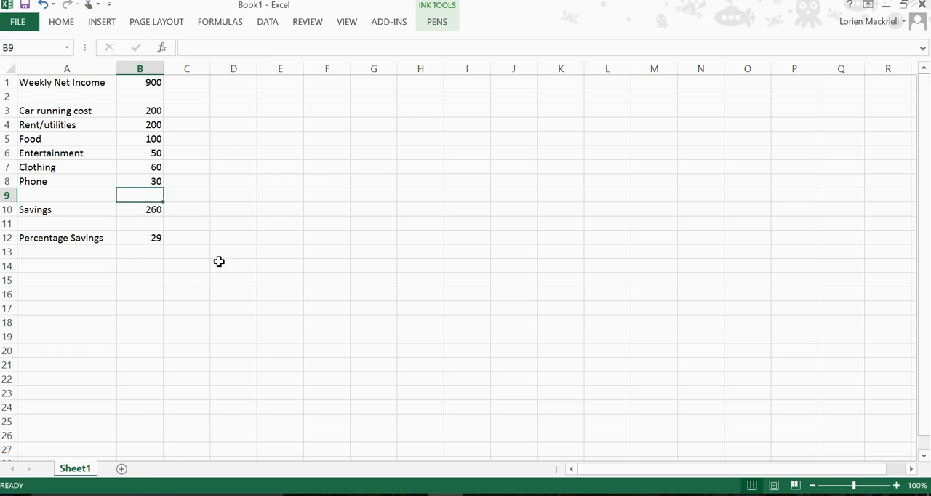
{"action": "type", "text": "40"}
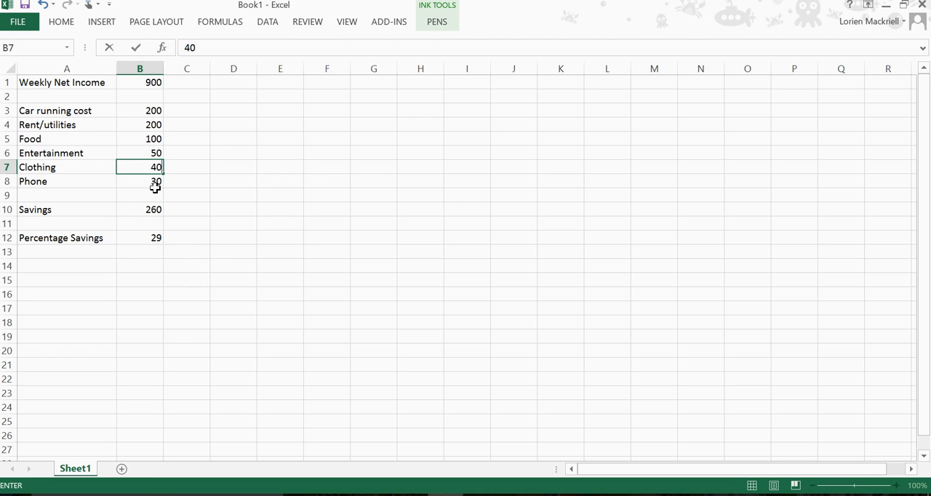
{"action": "key", "text": "Up"}
Reduce the rent/utilities expense in B4 to 150
{"action": "key", "text": "Up"}
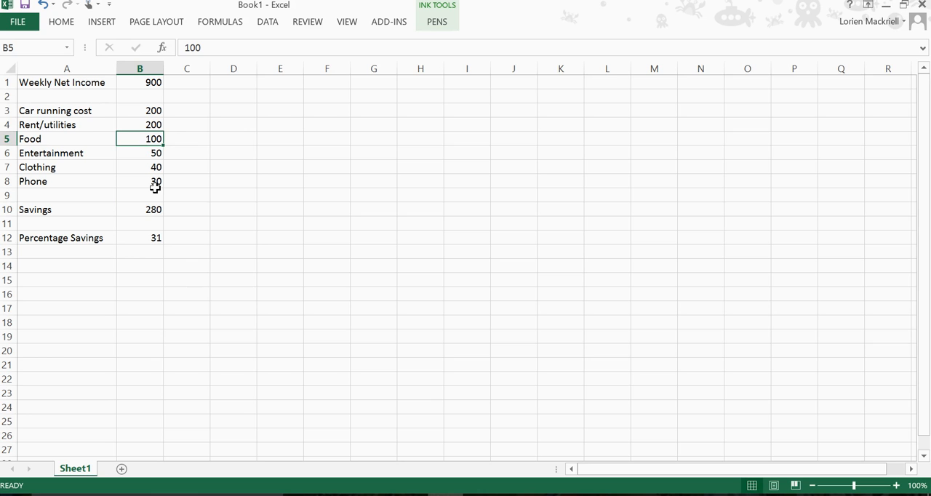
{"action": "key", "text": "Up"}
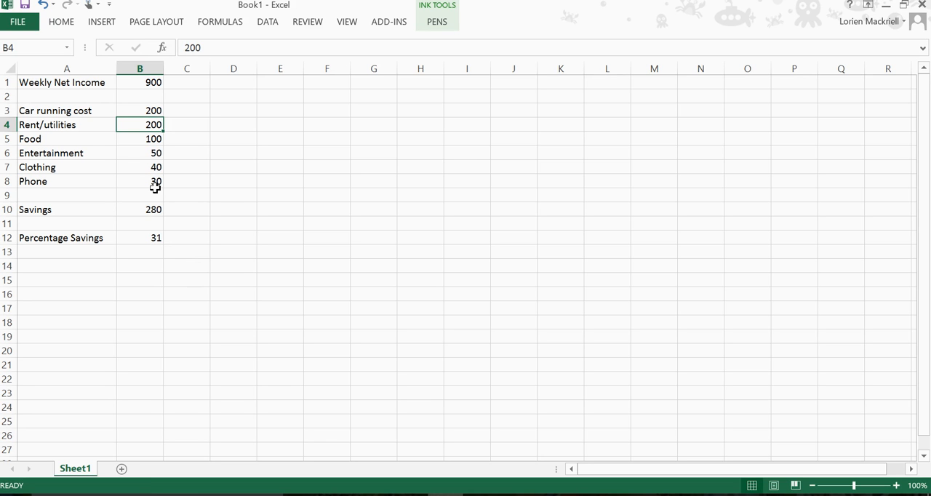
{"action": "type", "text": "150"}
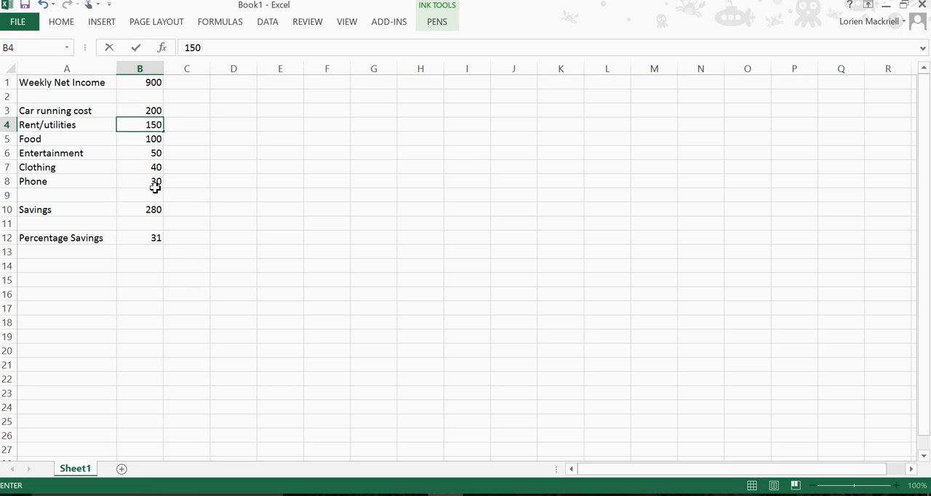
{"action": "key", "text": "Return"}
Reduce the entertainment expense in B6 and the clothing expense in B7 to 30 each
{"action": "key", "text": "Return"}
{"action": "type", "text": "30"}
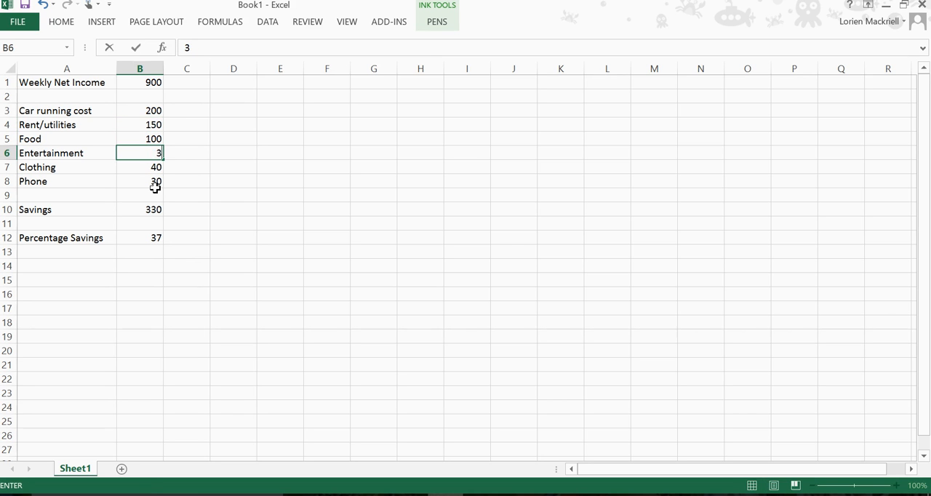
{"action": "key", "text": "Return"}
{"action": "type", "text": "30"}
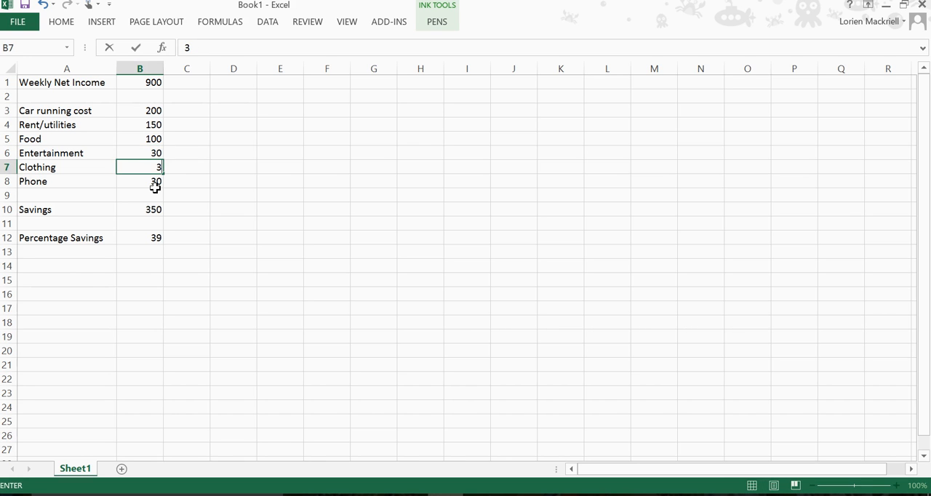
{"action": "key", "text": "Return"}
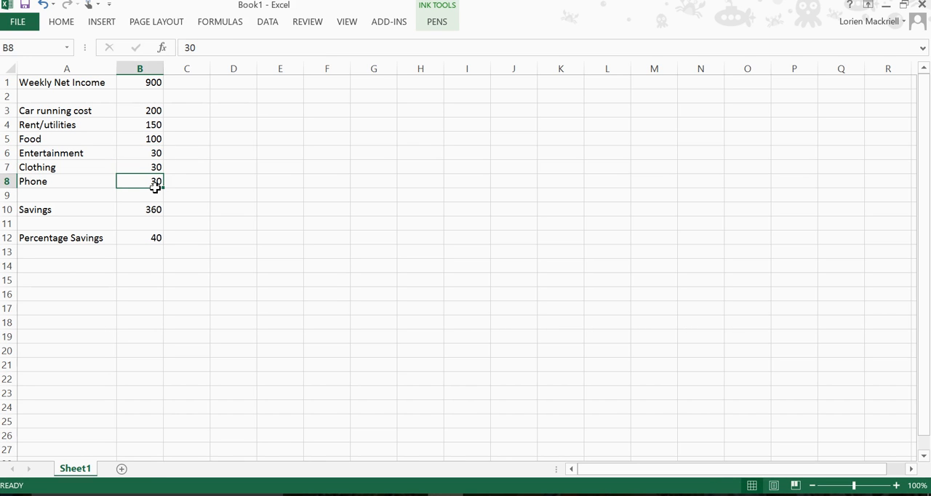